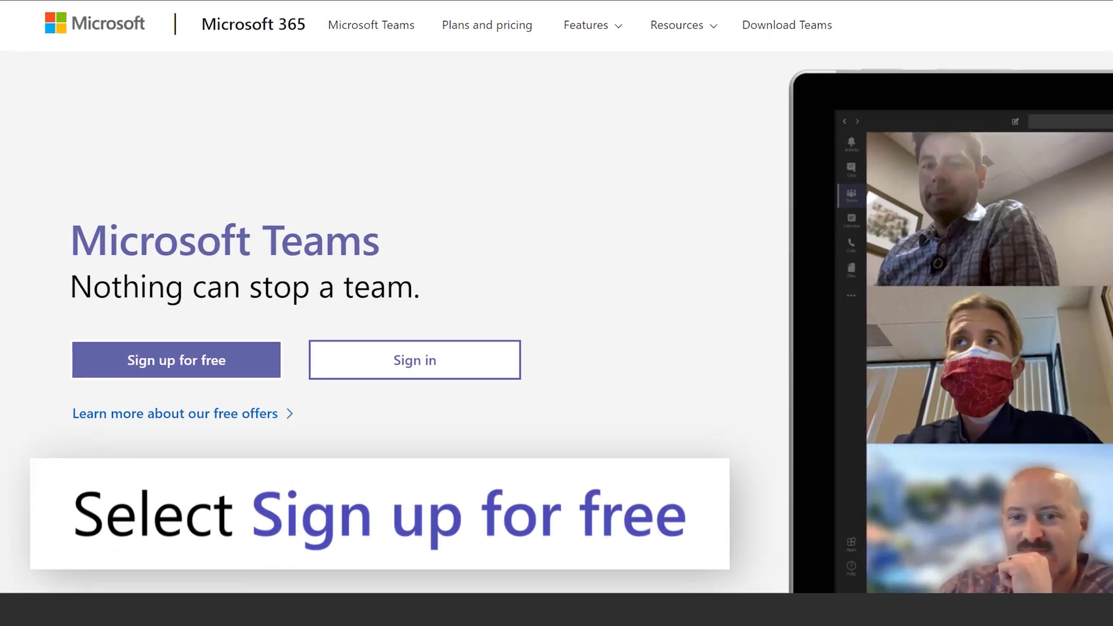
# Start the free Microsoft Teams sign-up from the Microsoft 365 page.
pyautogui.click(235, 370)
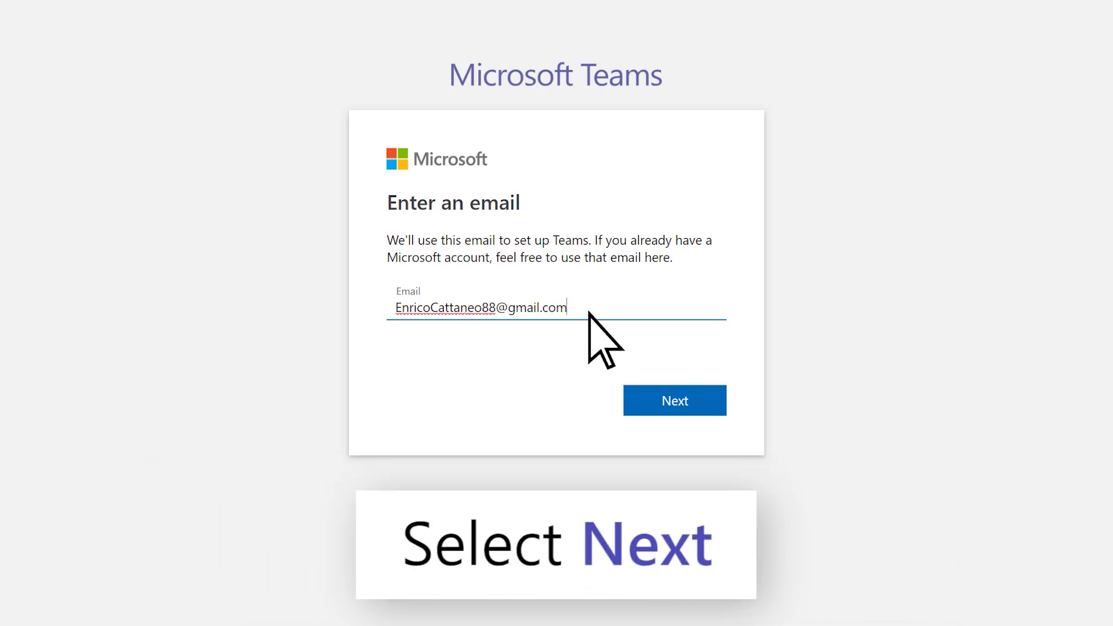
# Submit the entered Gmail address to continue the sign-up.
pyautogui.click(712, 402)
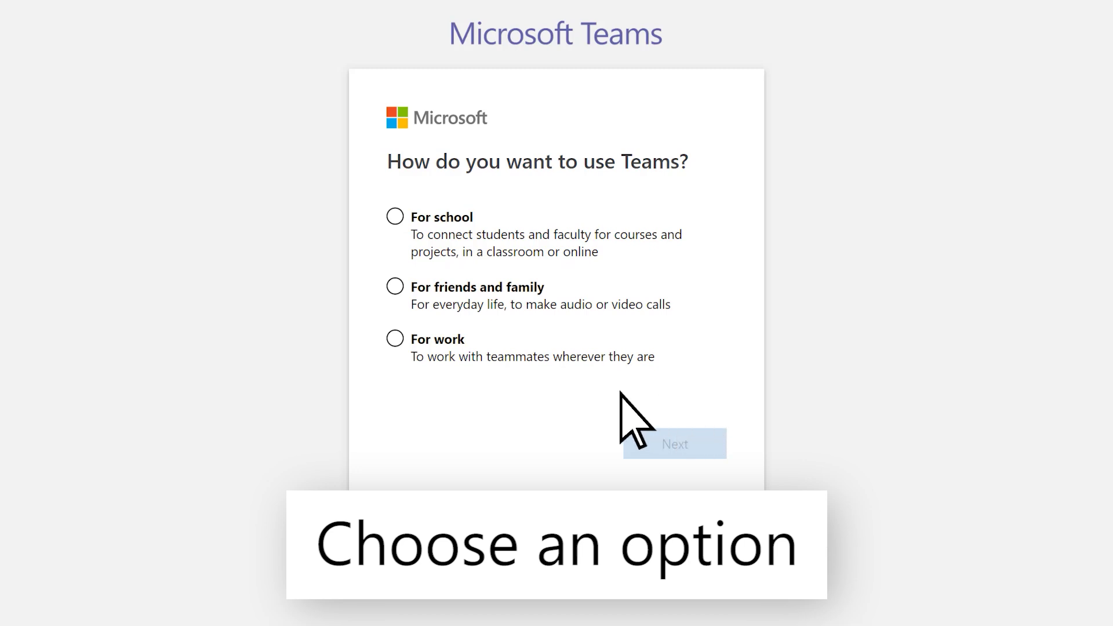
# Choose 'For work' as the Teams usage and continue.
pyautogui.click(396, 338)
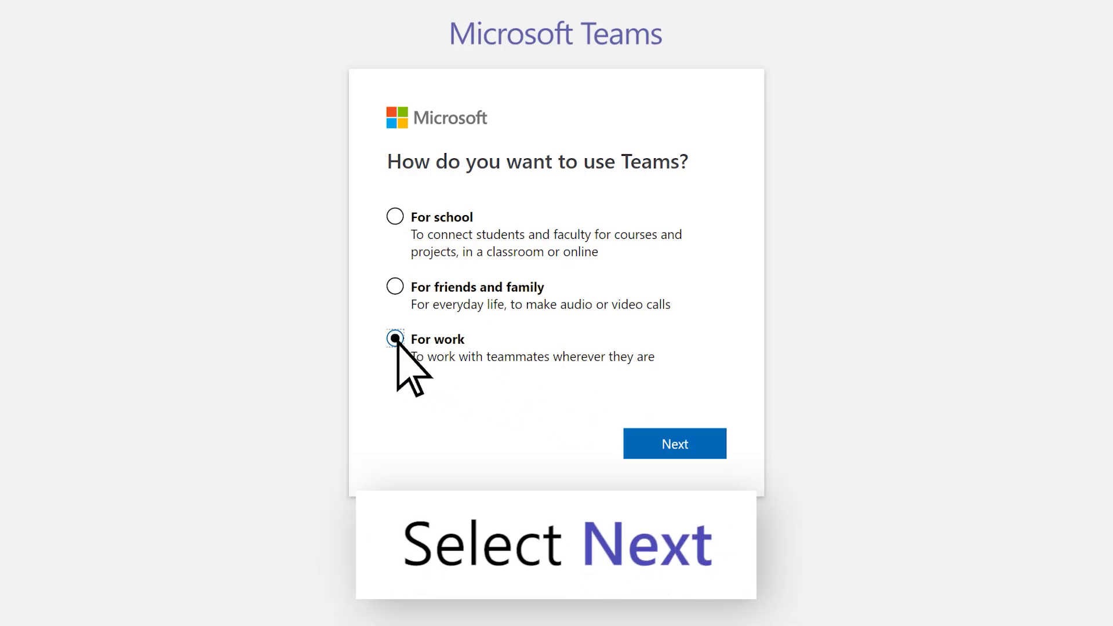
pyautogui.click(711, 446)
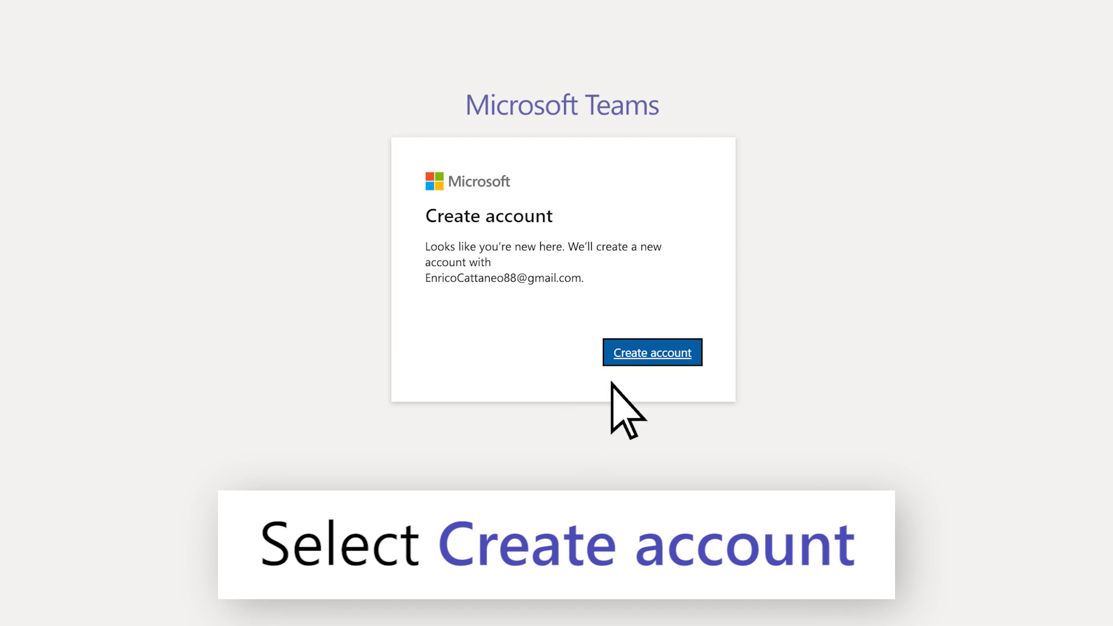
# Create the account, set its password, and verify the emailed code.
pyautogui.click(651, 364)
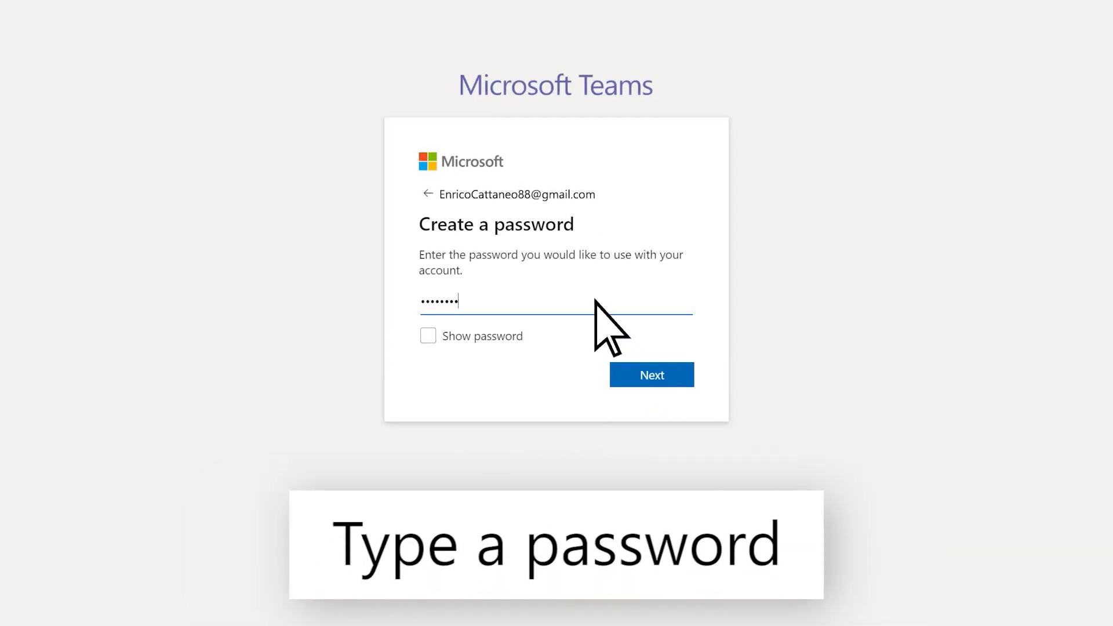
pyautogui.click(675, 377)
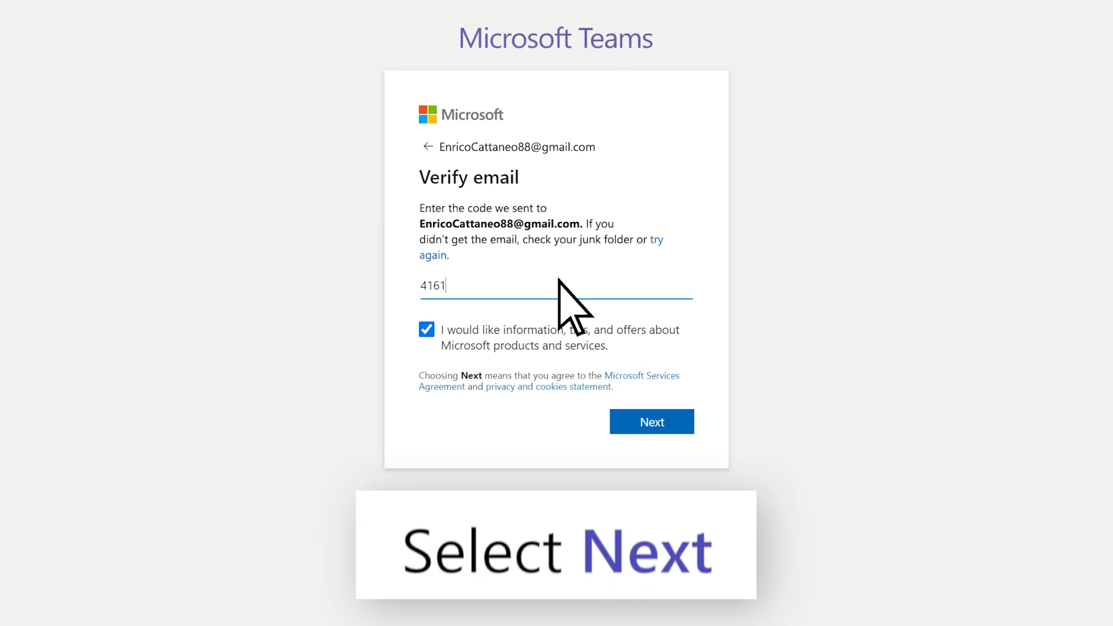
pyautogui.click(670, 425)
pyautogui.write('Cattane')
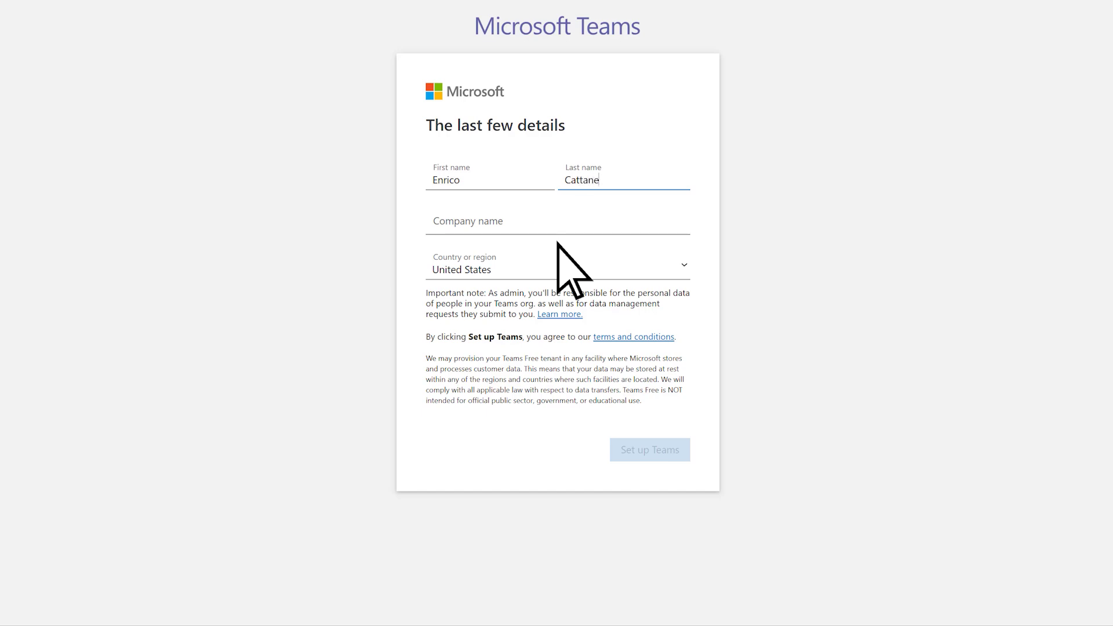
pyautogui.write('o')
# Submit the name and company 'Contoso' and begin Teams setup.
pyautogui.press('Tab')
pyautogui.write('Conto')
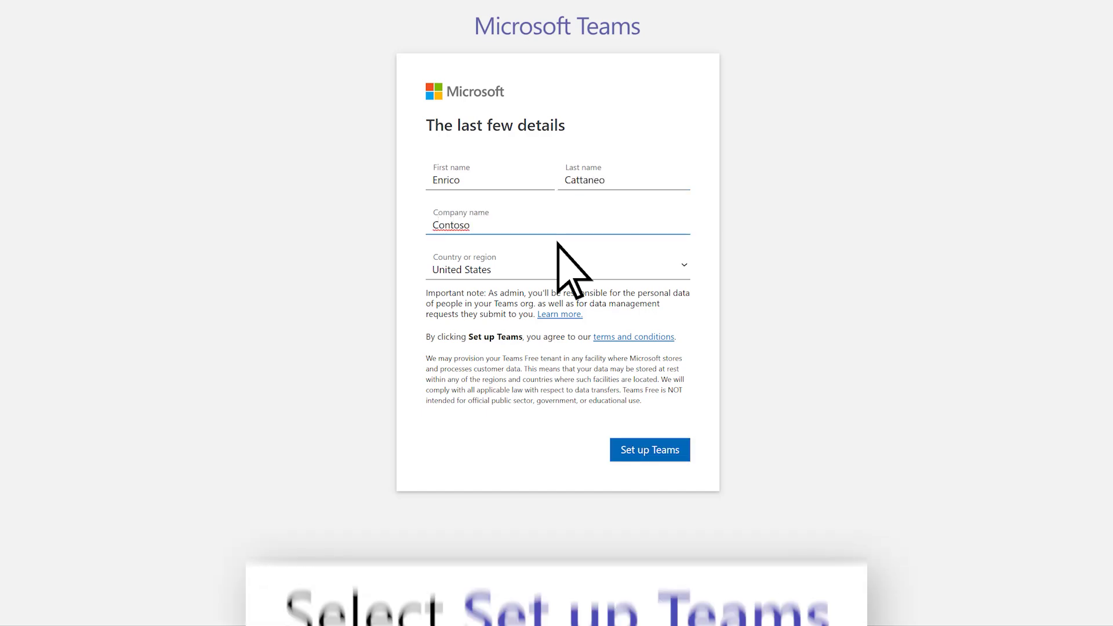
pyautogui.click(651, 453)
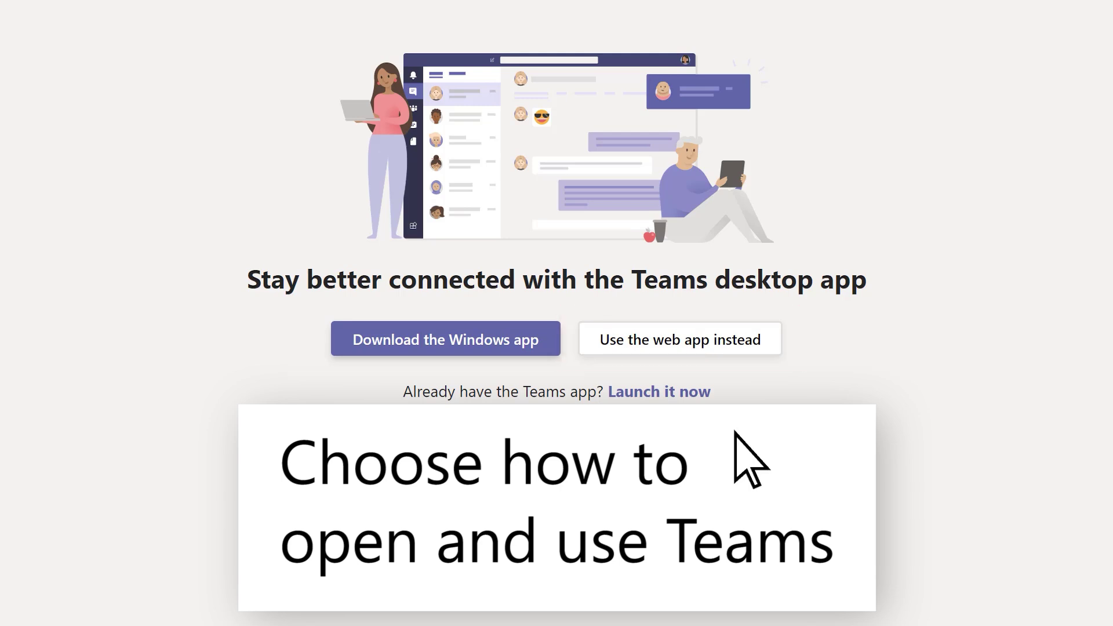
# Open Teams in the web app and dismiss the invite people prompt.
pyautogui.click(682, 343)
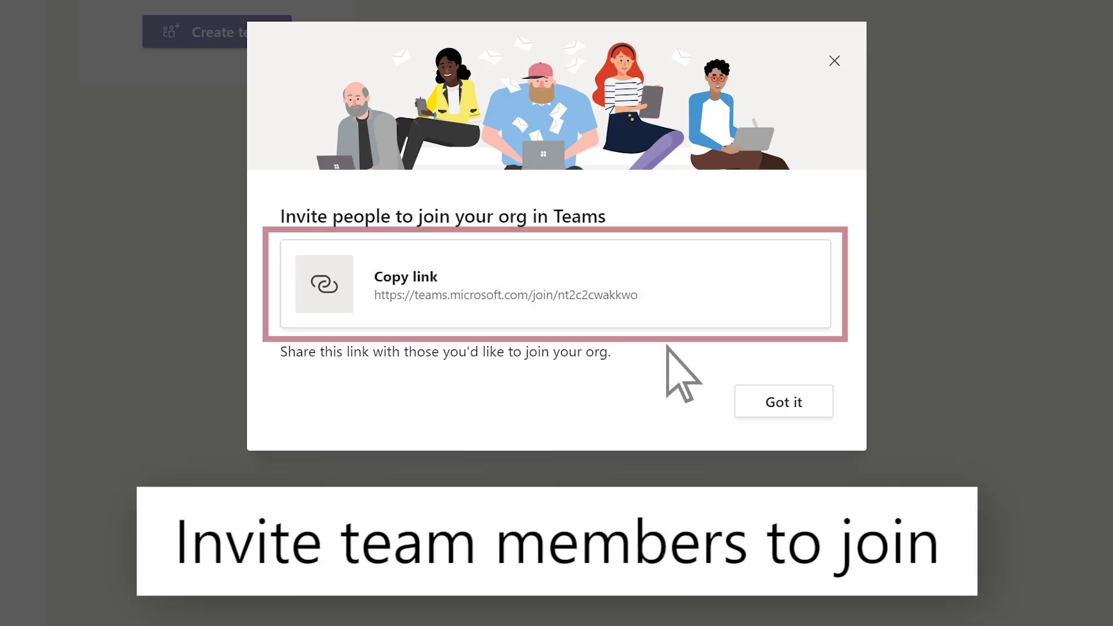
pyautogui.click(811, 402)
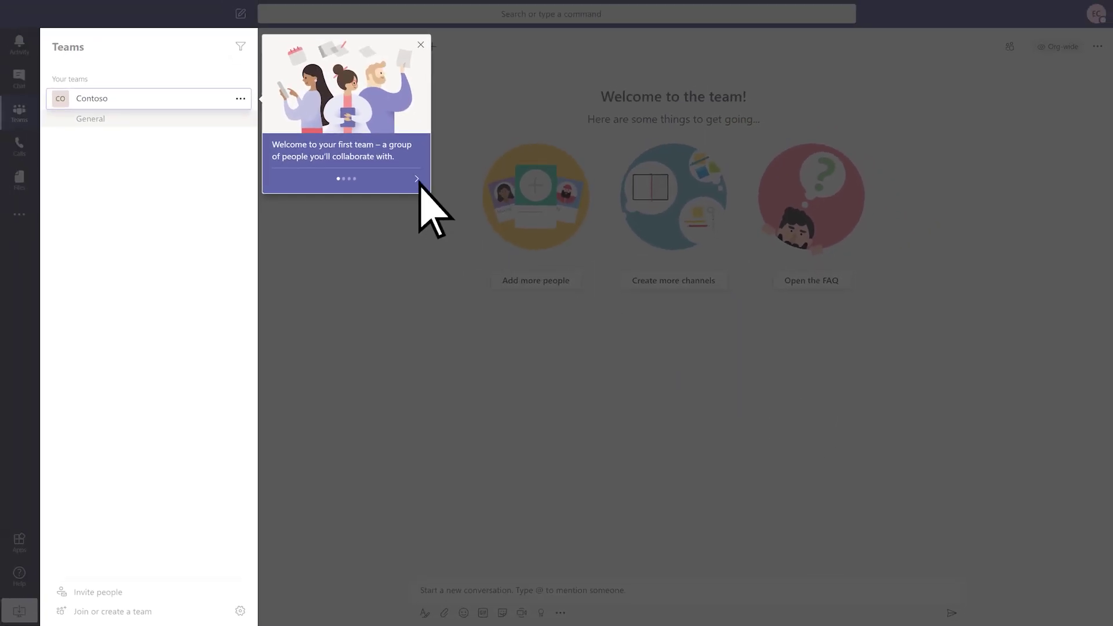
# Advance through the welcome tip cards to the channels tip.
pyautogui.click(417, 179)
pyautogui.click(417, 183)
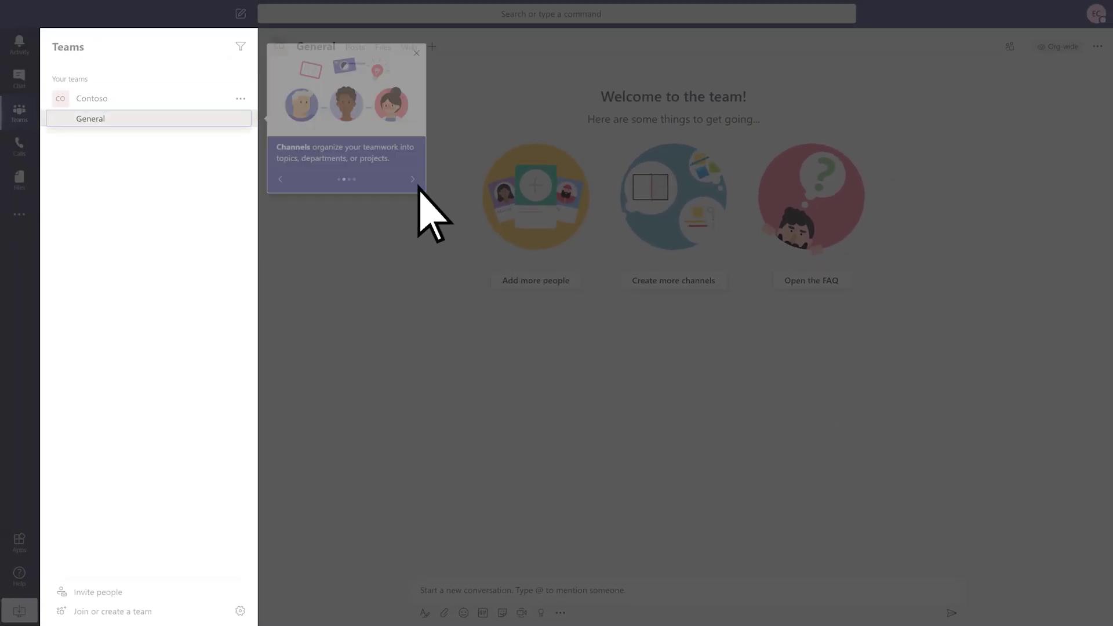